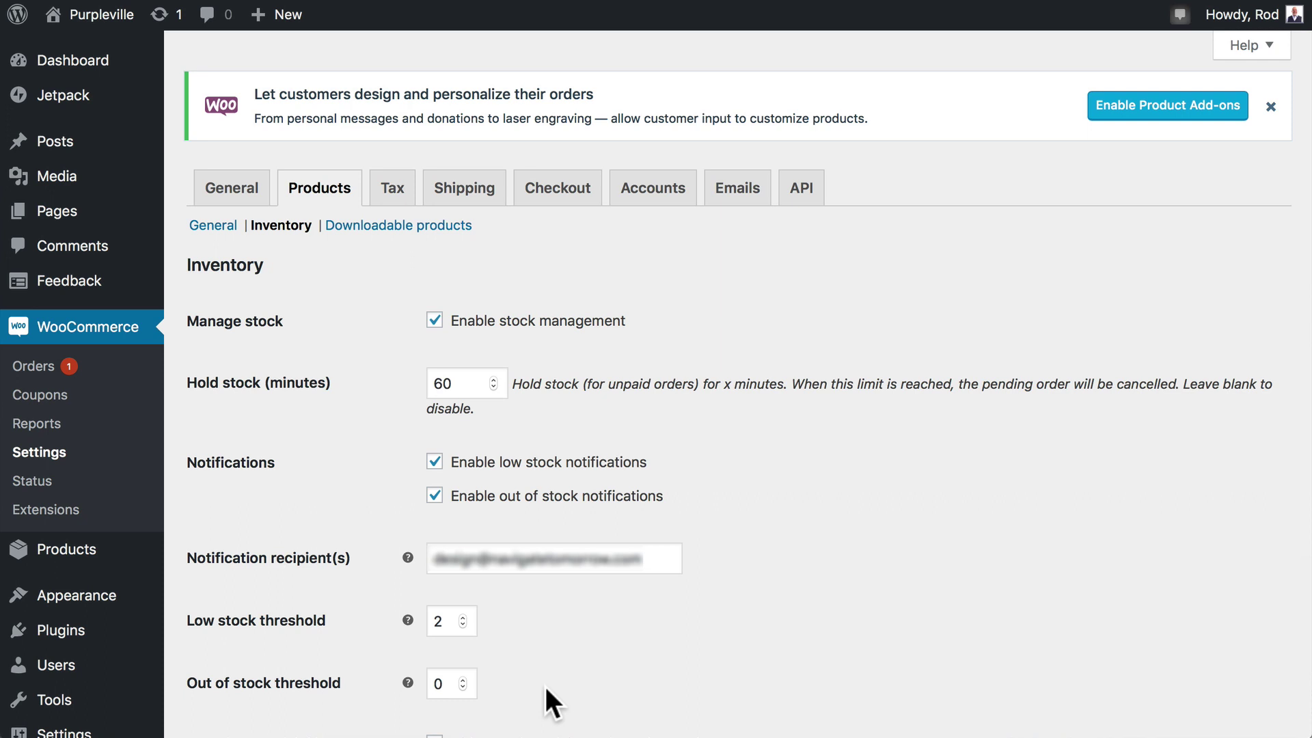
Step: Set the low stock threshold to 35 in the inventory settings
{"action": "double_click", "coordinate": [438, 621]}
{"action": "type", "text": "35"}
{"action": "left_click", "coordinate": [632, 623]}
{"action": "scroll", "coordinate": [633, 624], "scroll_direction": "down", "scroll_amount": 4}
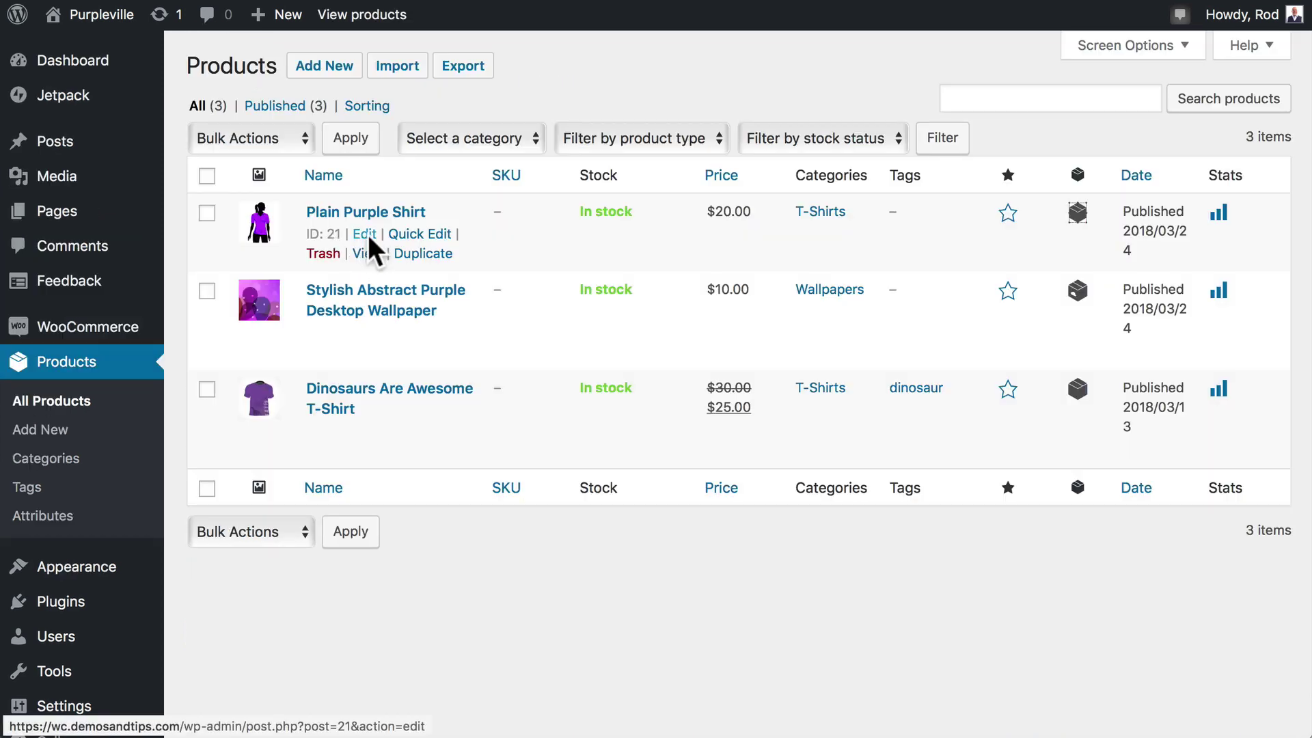
Step: Open the Plain Purple Shirt product for editing and set its inventory SKU to tsh-100
{"action": "left_click", "coordinate": [364, 234]}
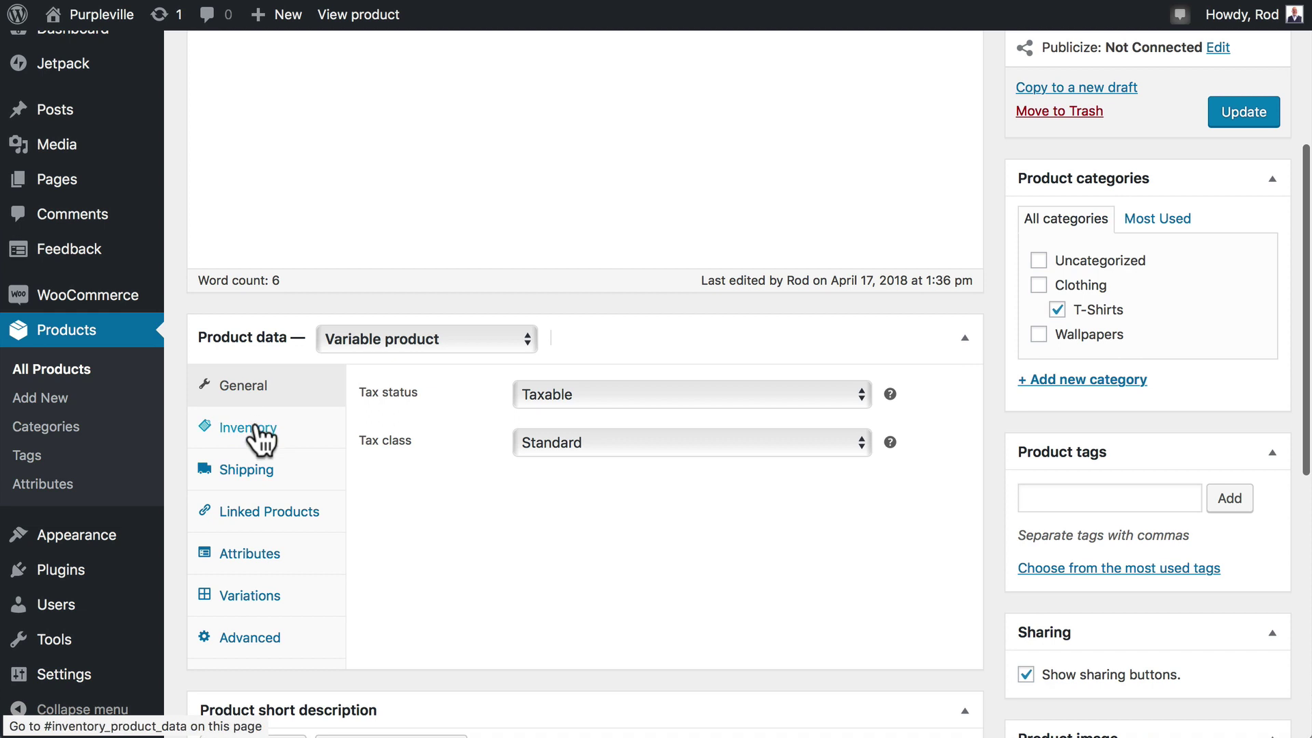
{"action": "left_click", "coordinate": [259, 430]}
{"action": "scroll", "coordinate": [258, 438], "scroll_direction": "down", "scroll_amount": 3}
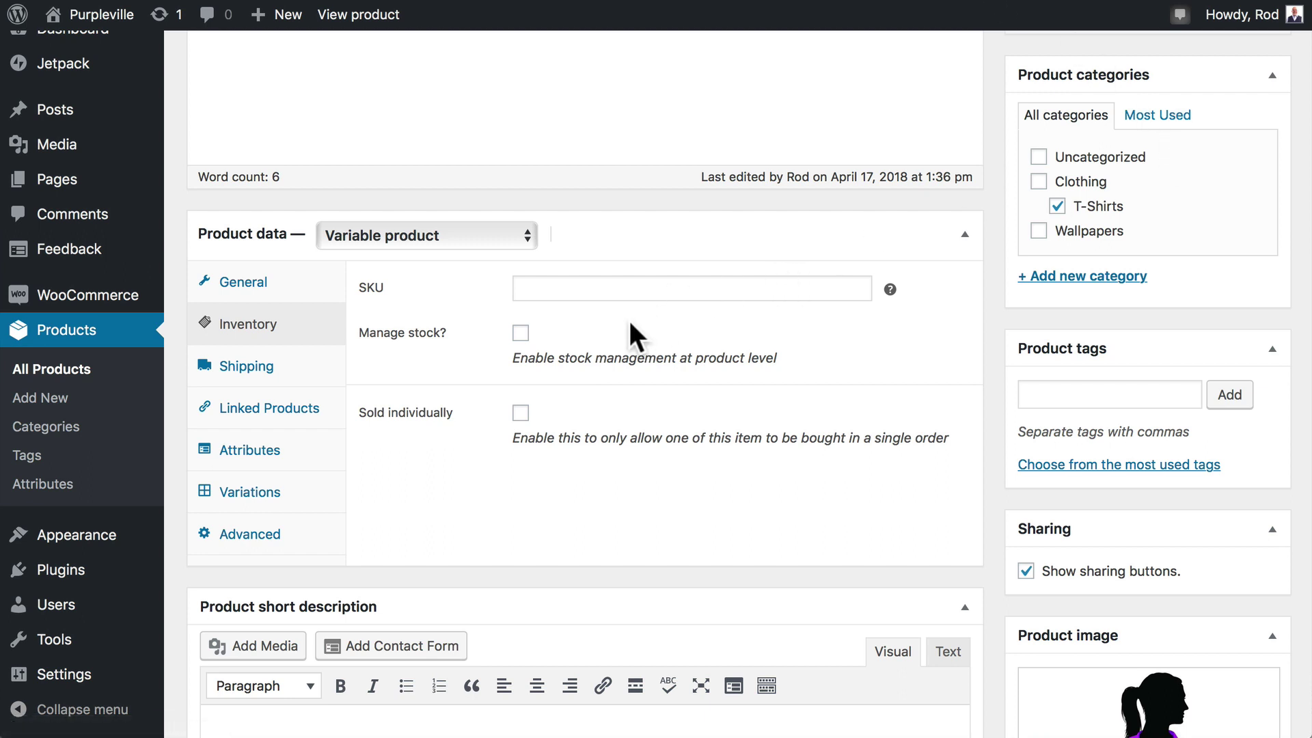
{"action": "left_click", "coordinate": [547, 284]}
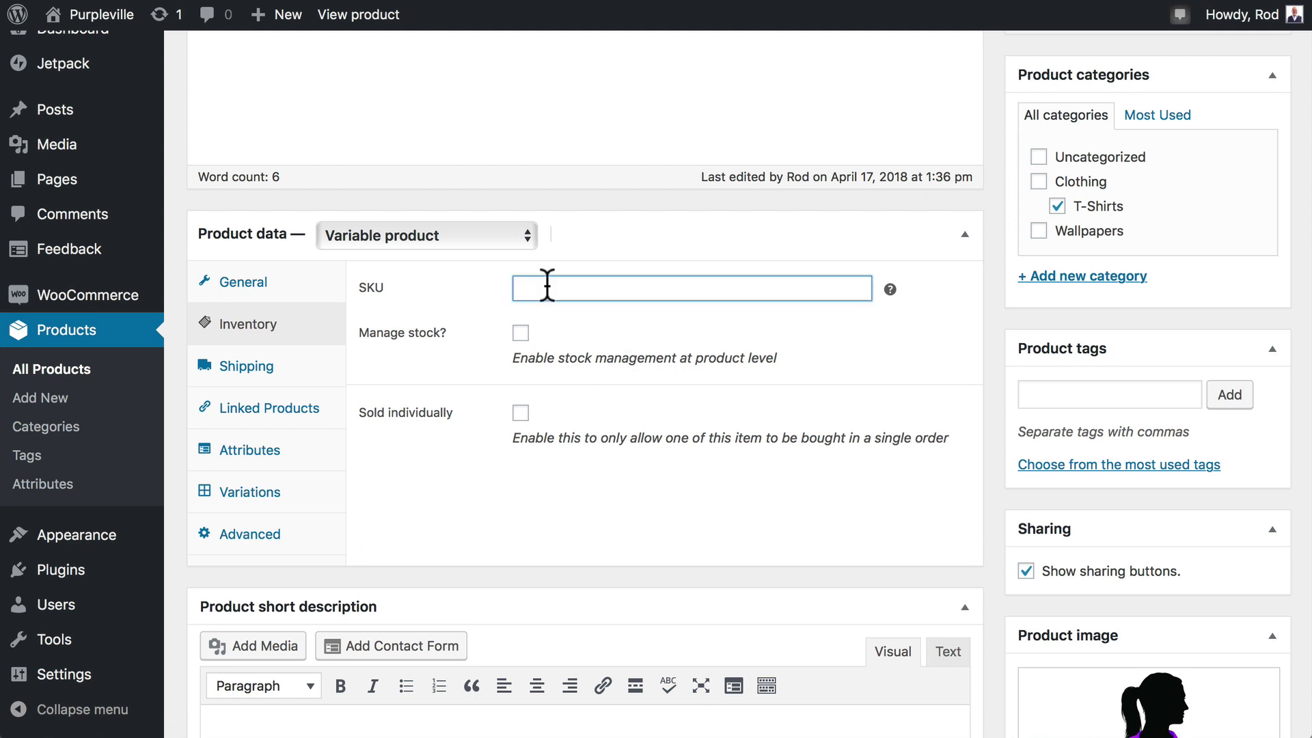
{"action": "type", "text": "tsh"}
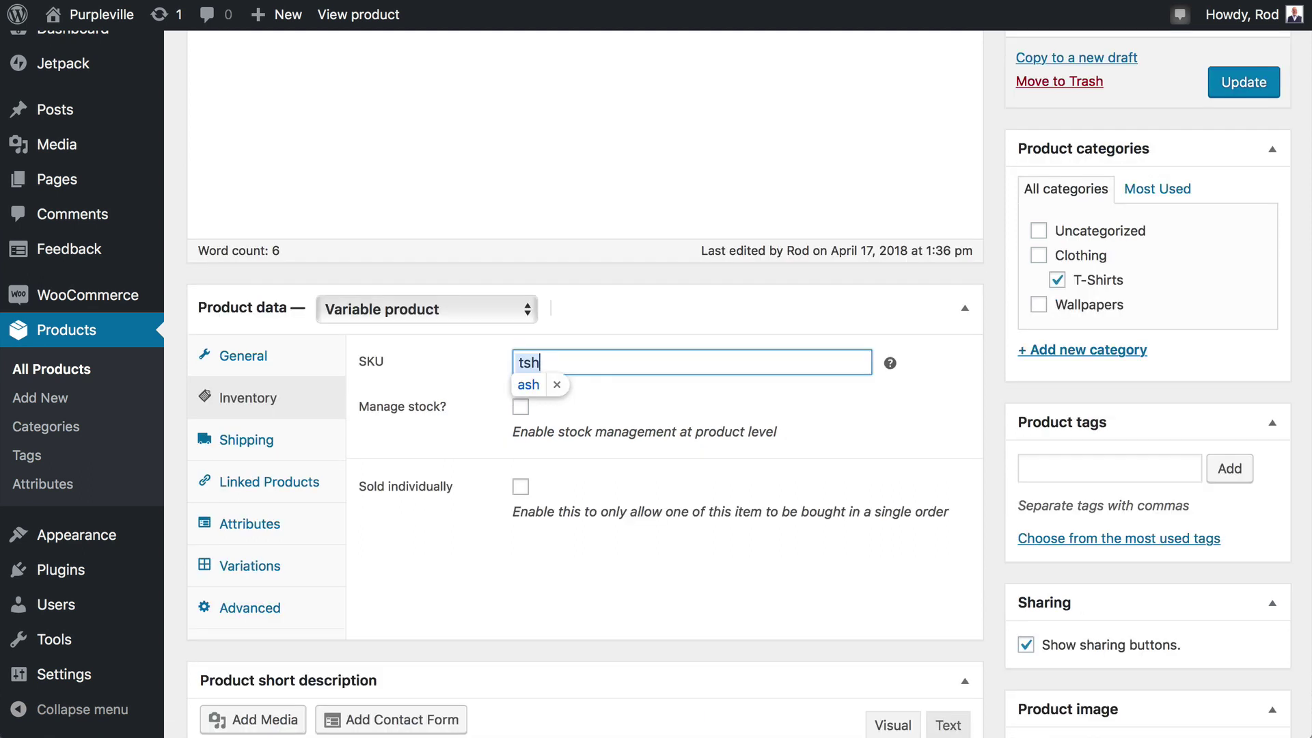
{"action": "type", "text": "ash-"}
{"action": "type", "text": "100"}
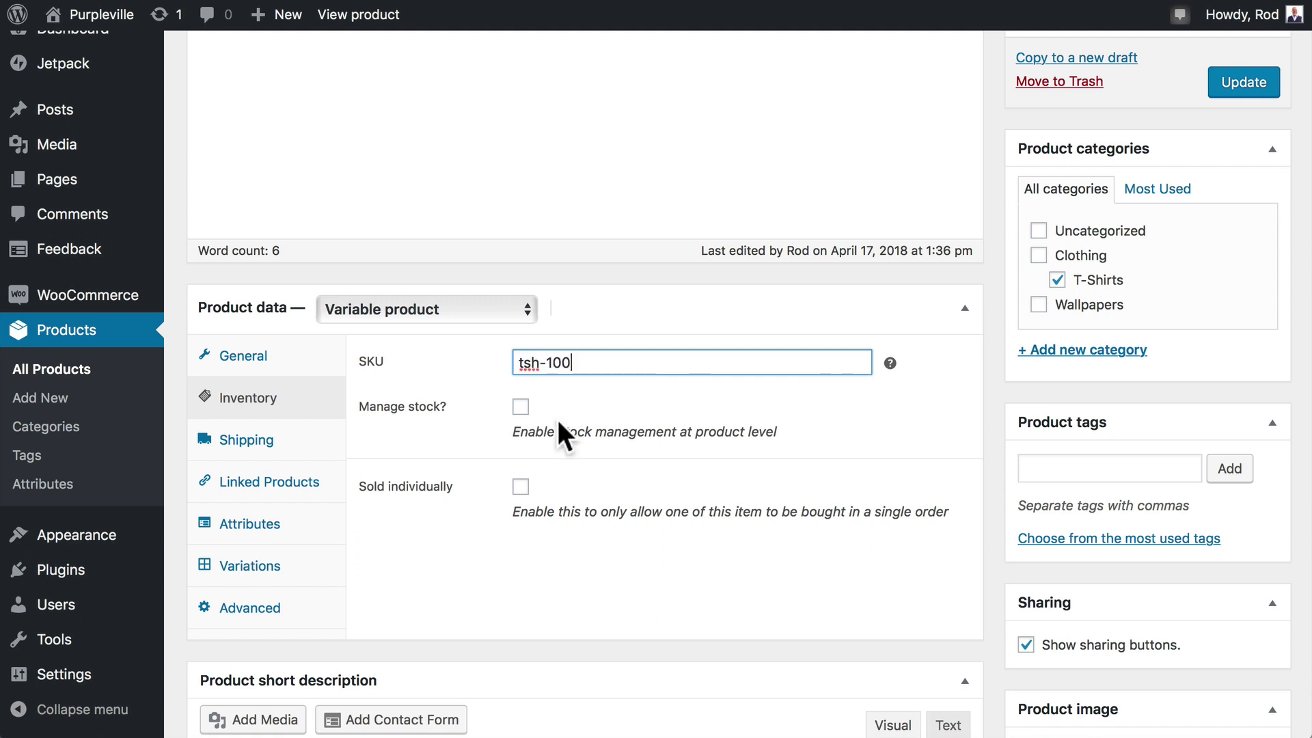
Step: Enable product-level stock management for the Plain Purple Shirt with a stock quantity of 100, and update the product
{"action": "left_click", "coordinate": [520, 407]}
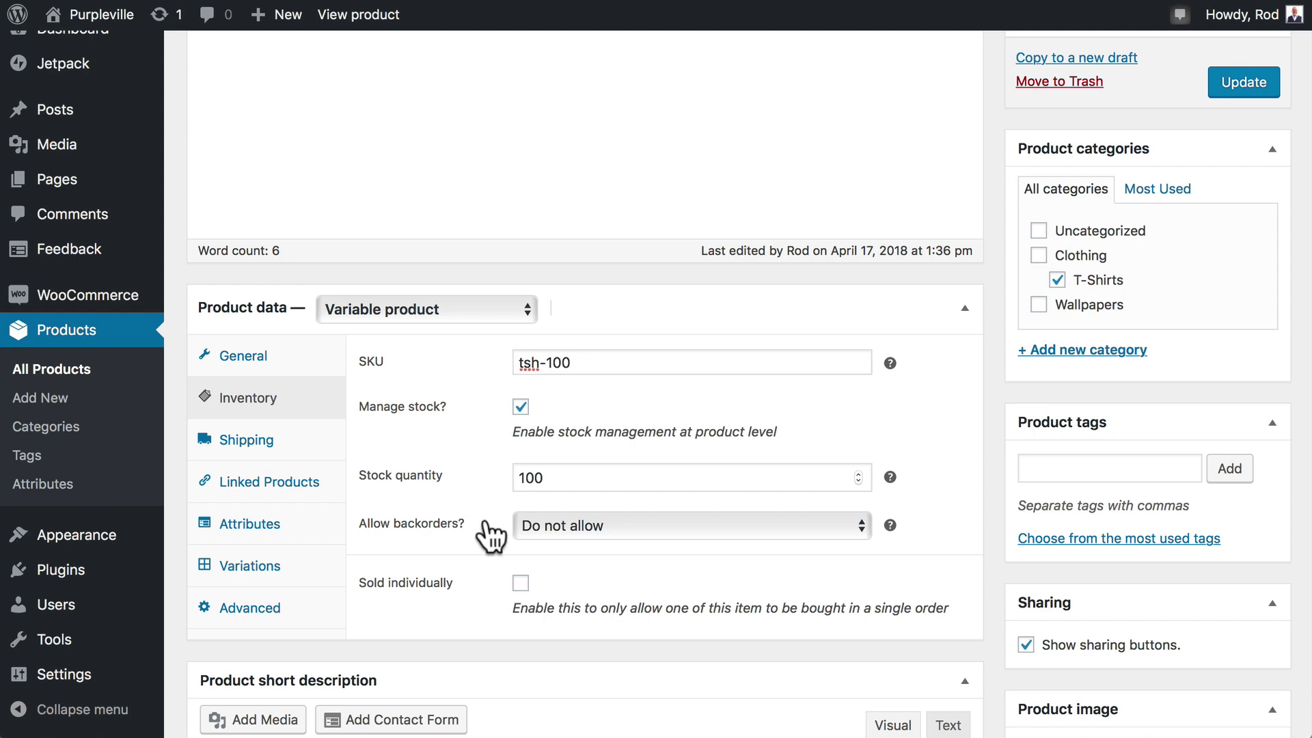
{"action": "scroll", "coordinate": [486, 522], "scroll_direction": "down", "scroll_amount": 2}
{"action": "scroll", "coordinate": [487, 523], "scroll_direction": "up", "scroll_amount": 5}
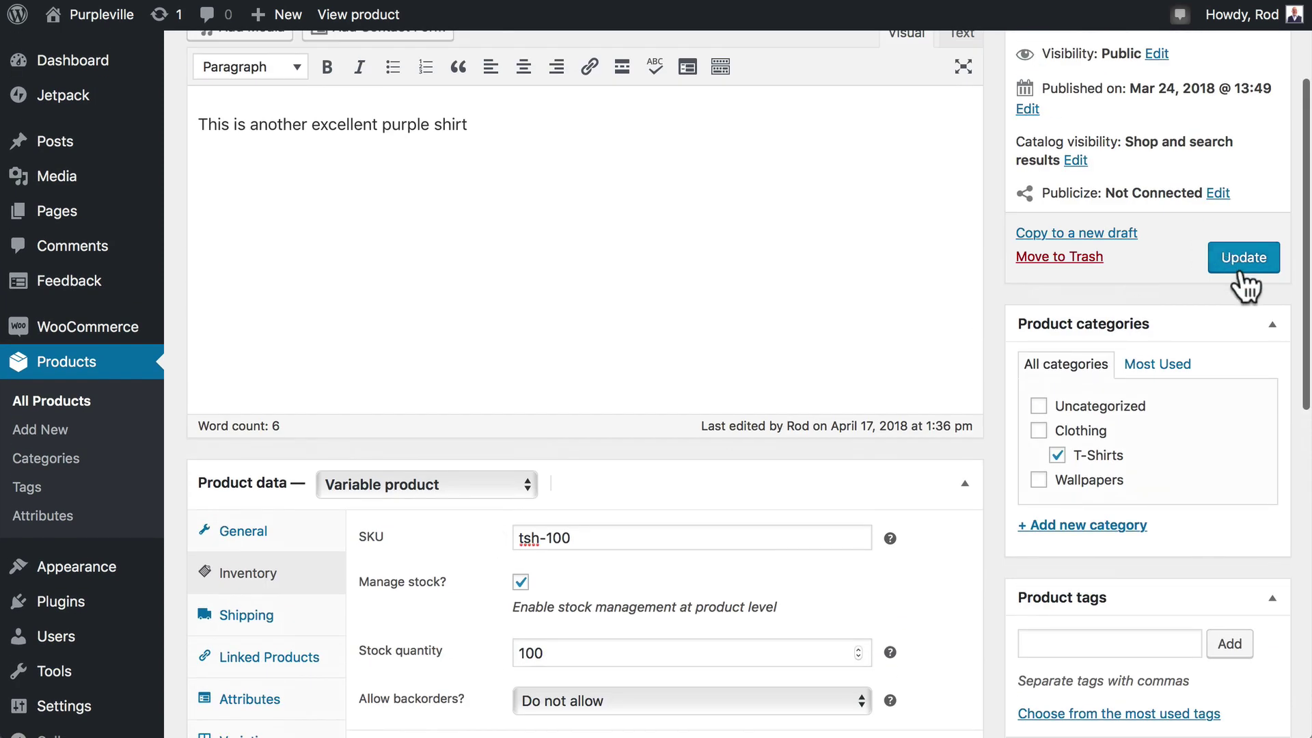
{"action": "left_click", "coordinate": [1242, 264]}
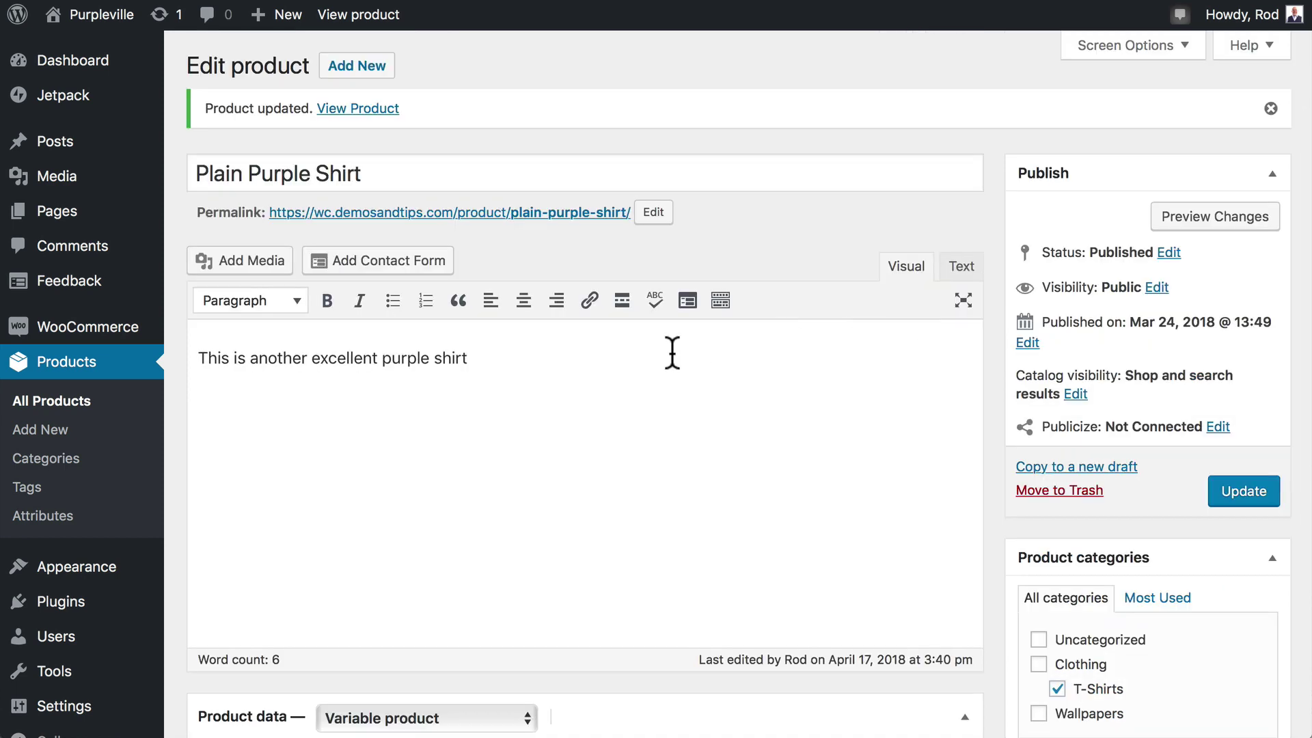
Step: Open the Dinosaurs Are Awesome T-Shirt product for editing and set its inventory SKU to tsh-200
{"action": "left_click", "coordinate": [57, 399]}
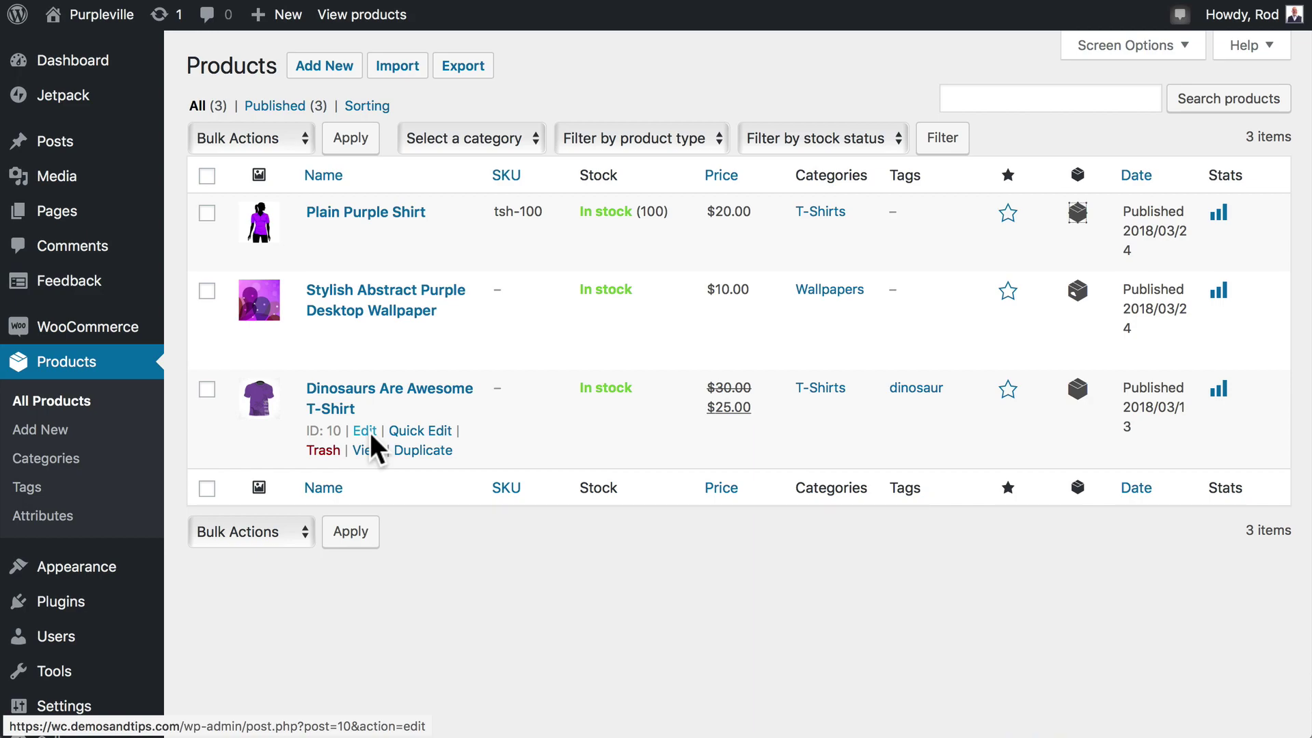
{"action": "left_click", "coordinate": [371, 436]}
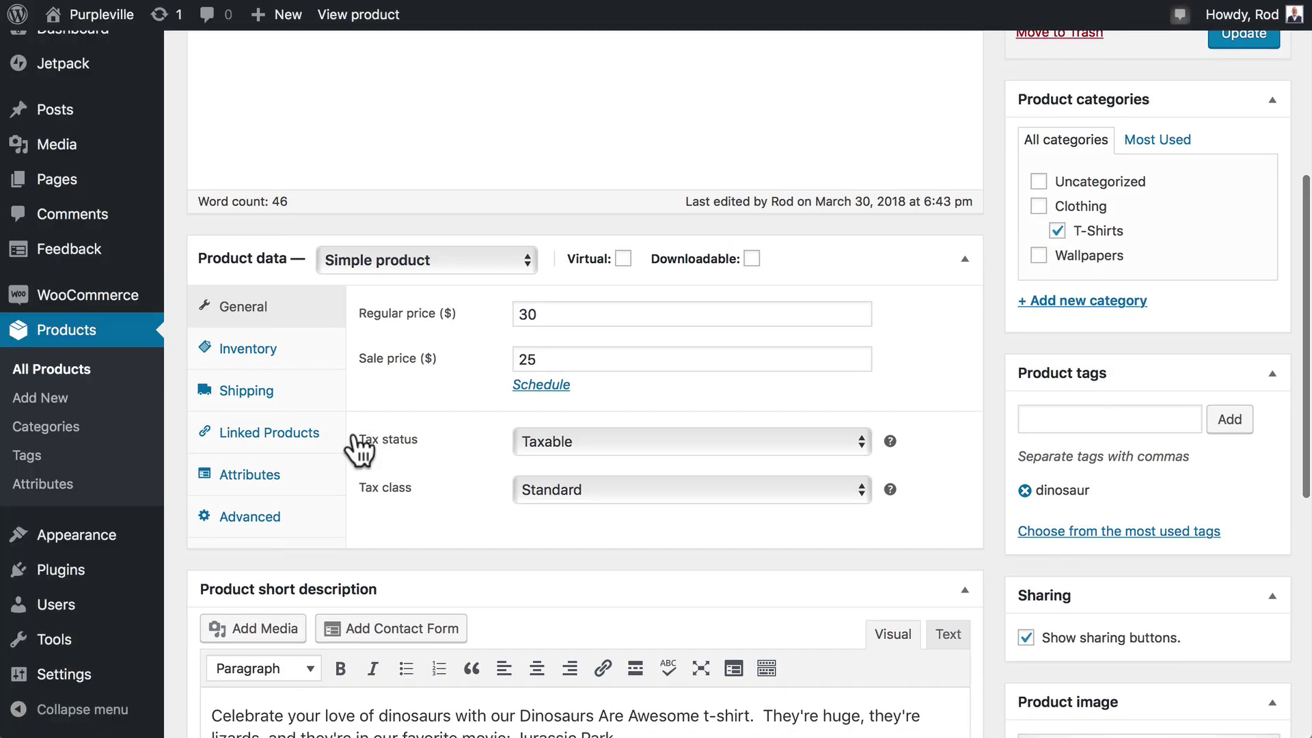
{"action": "left_click", "coordinate": [258, 356]}
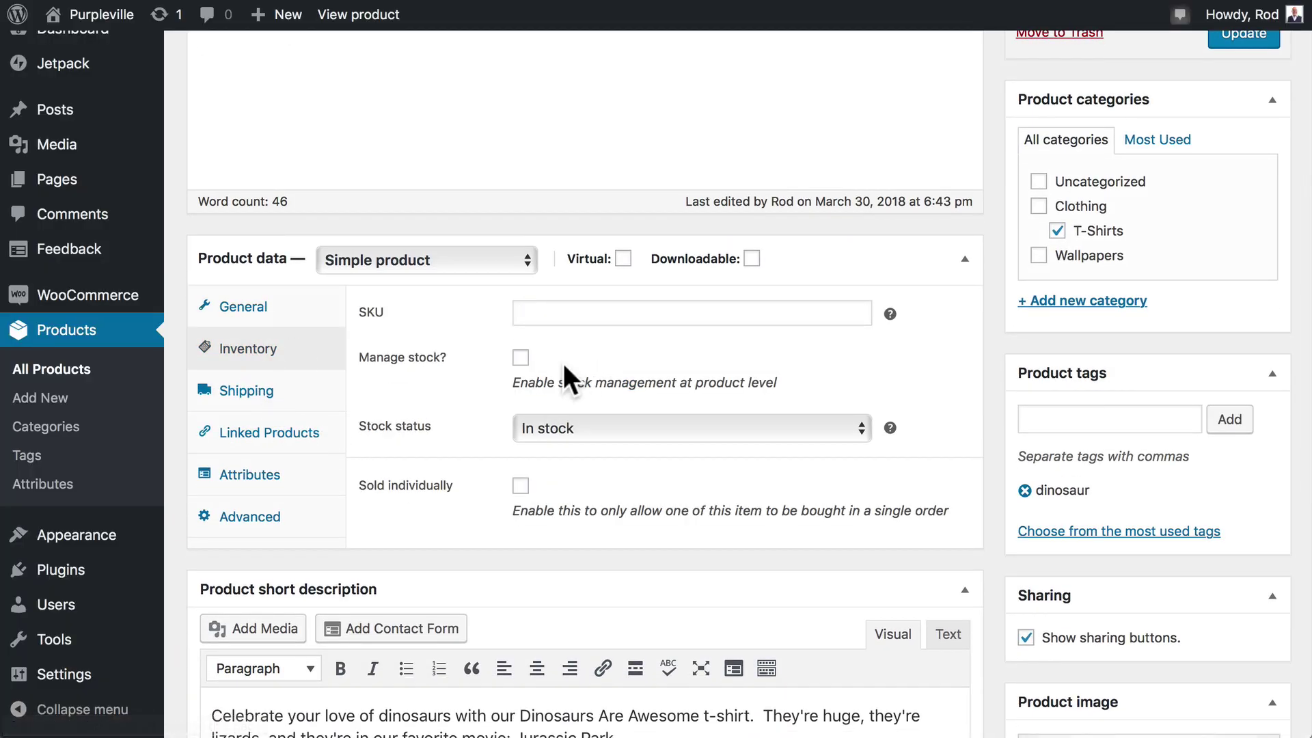
{"action": "left_click", "coordinate": [546, 313]}
{"action": "type", "text": "tsh"}
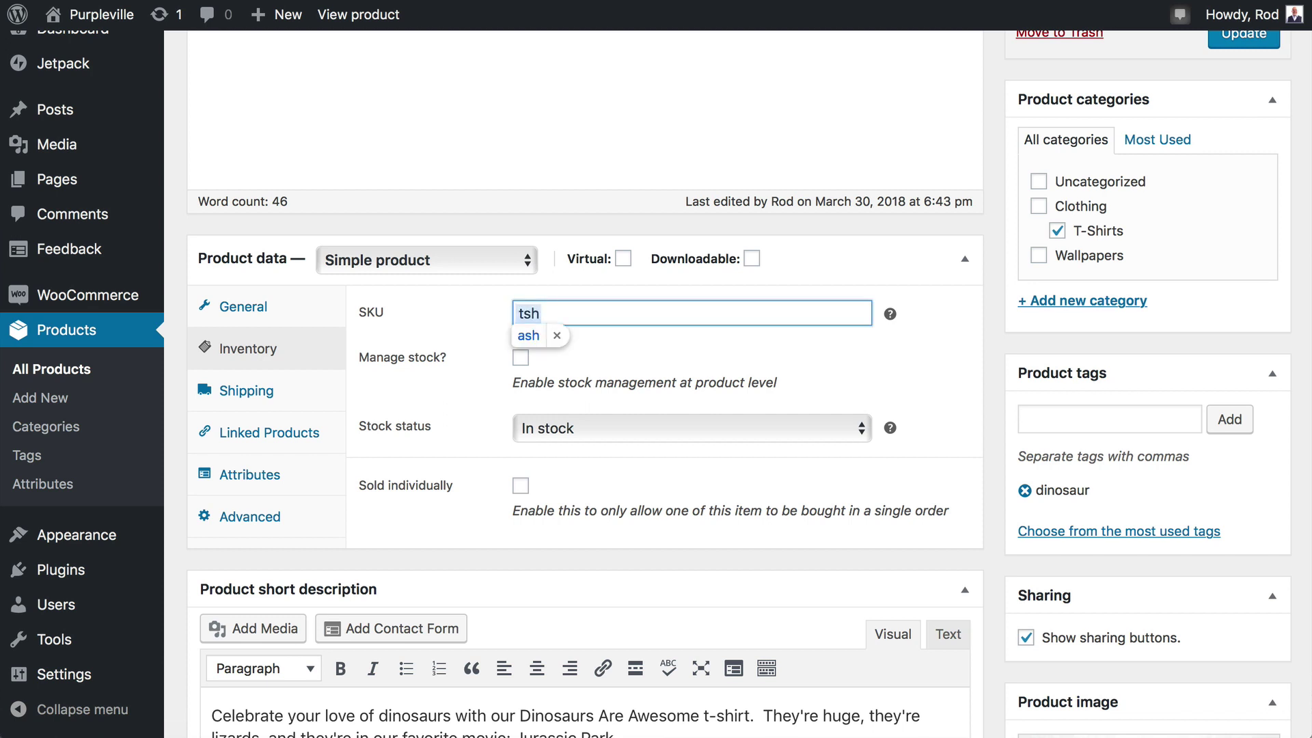
{"action": "type", "text": "-200"}
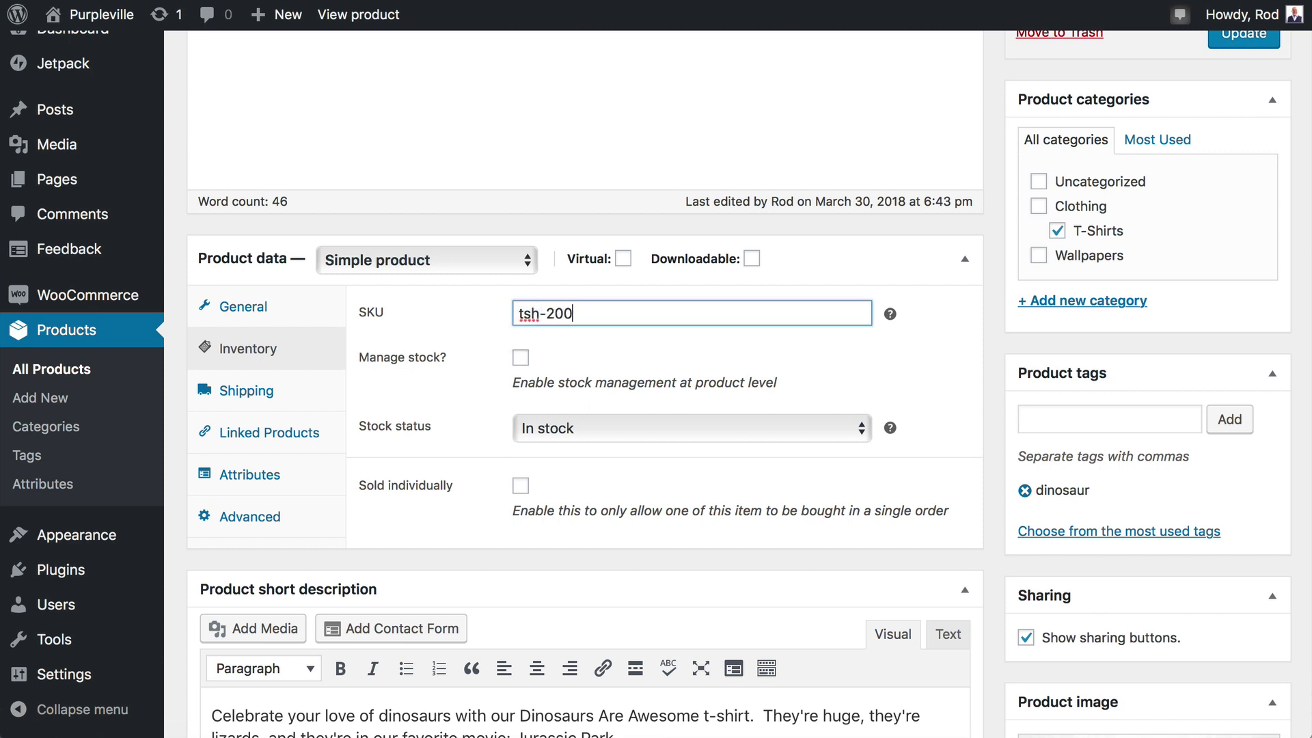
Step: Enable product-level stock management for the Dinosaurs Are Awesome T-Shirt with a stock quantity of 10, and update the product
{"action": "left_click", "coordinate": [520, 357]}
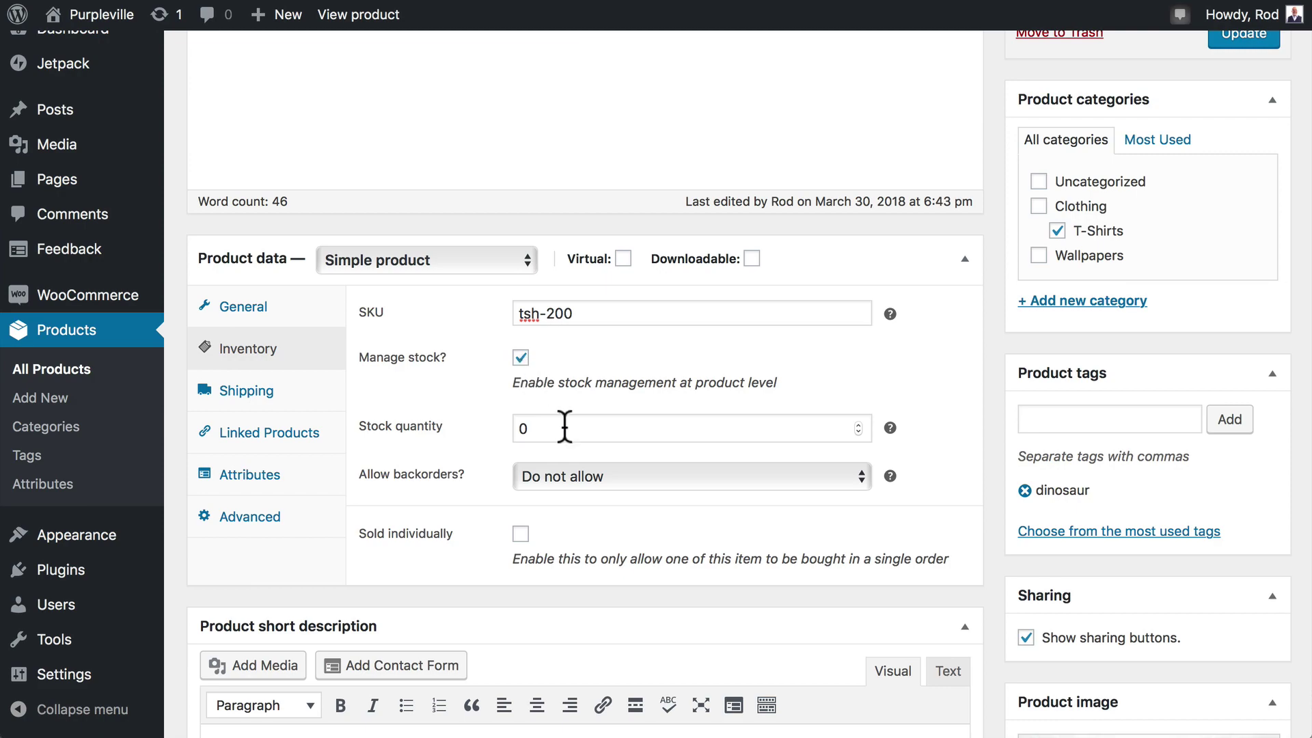
{"action": "left_click_drag", "start_coordinate": [557, 428], "coordinate": [505, 425]}
{"action": "type", "text": "10"}
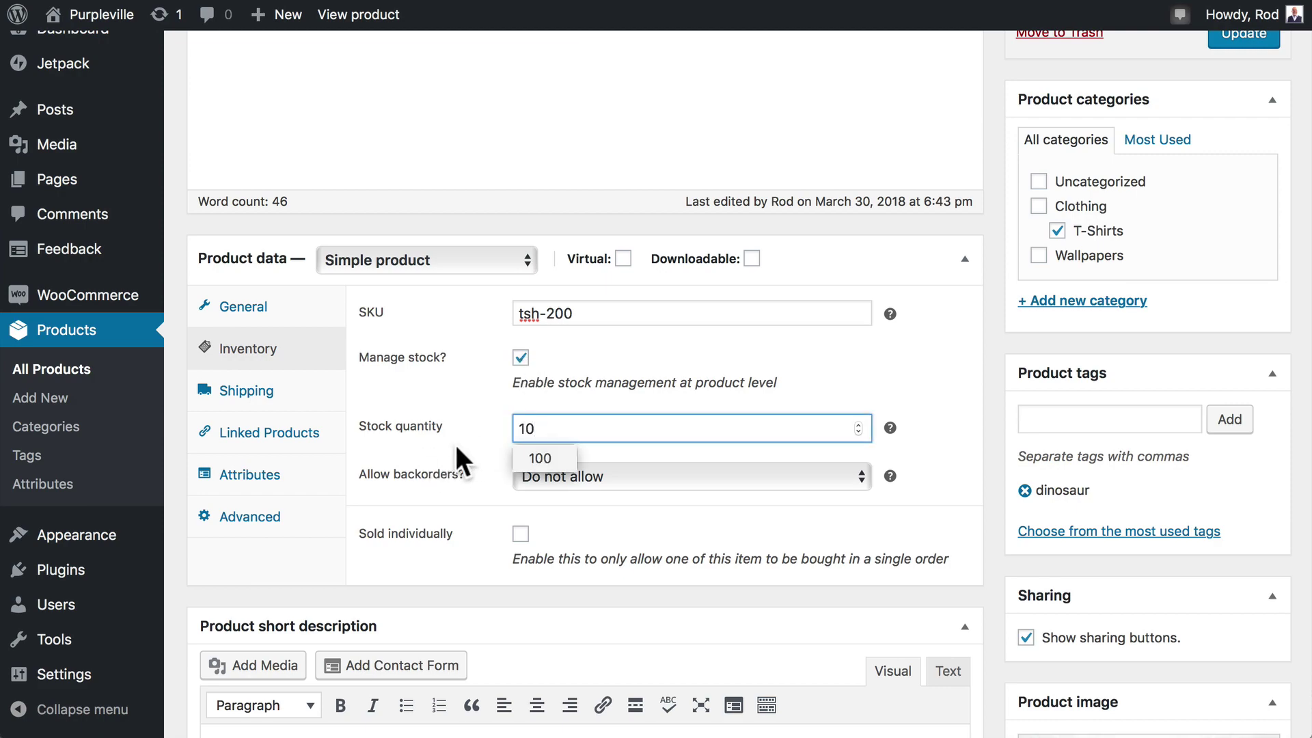
{"action": "scroll", "coordinate": [455, 444], "scroll_direction": "up", "scroll_amount": 6}
{"action": "left_click", "coordinate": [1245, 430]}
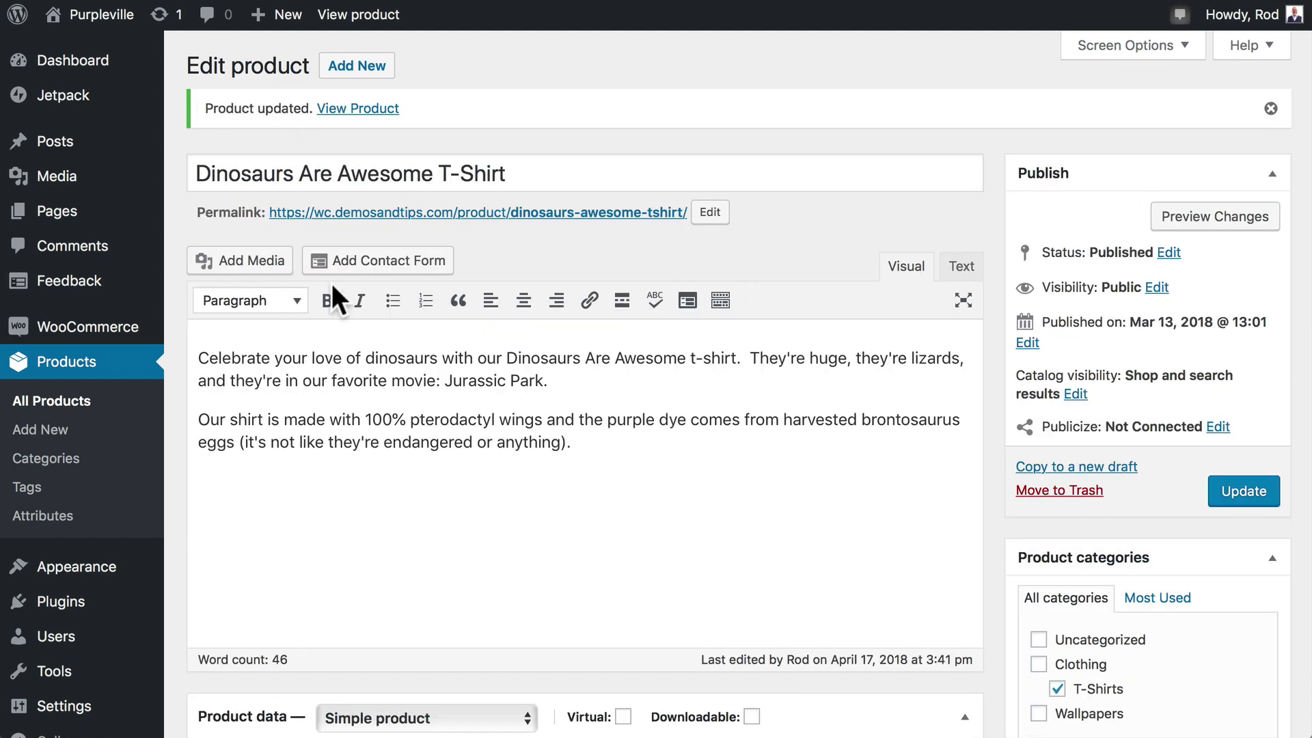
Step: Check stock in the product list and in the low in stock, out of stock and most stocked reports
{"action": "left_click", "coordinate": [75, 378]}
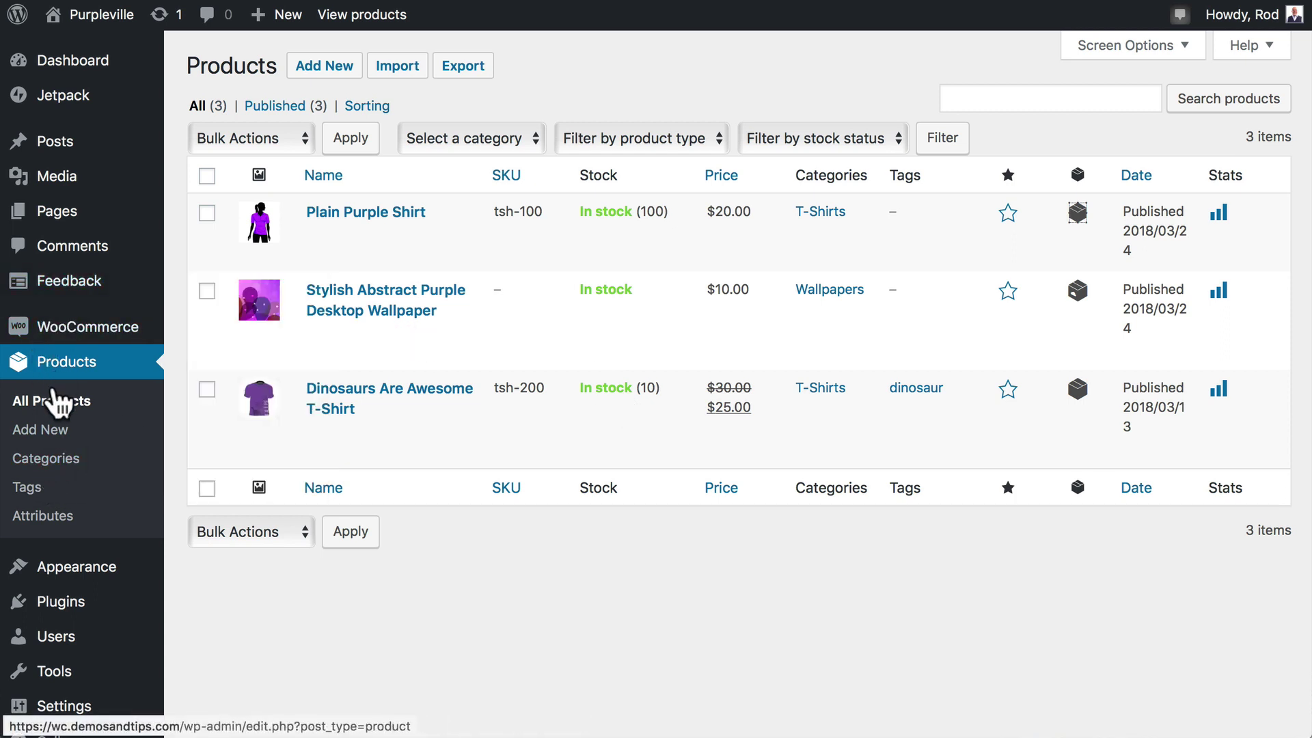
{"action": "mouse_move", "coordinate": [68, 334]}
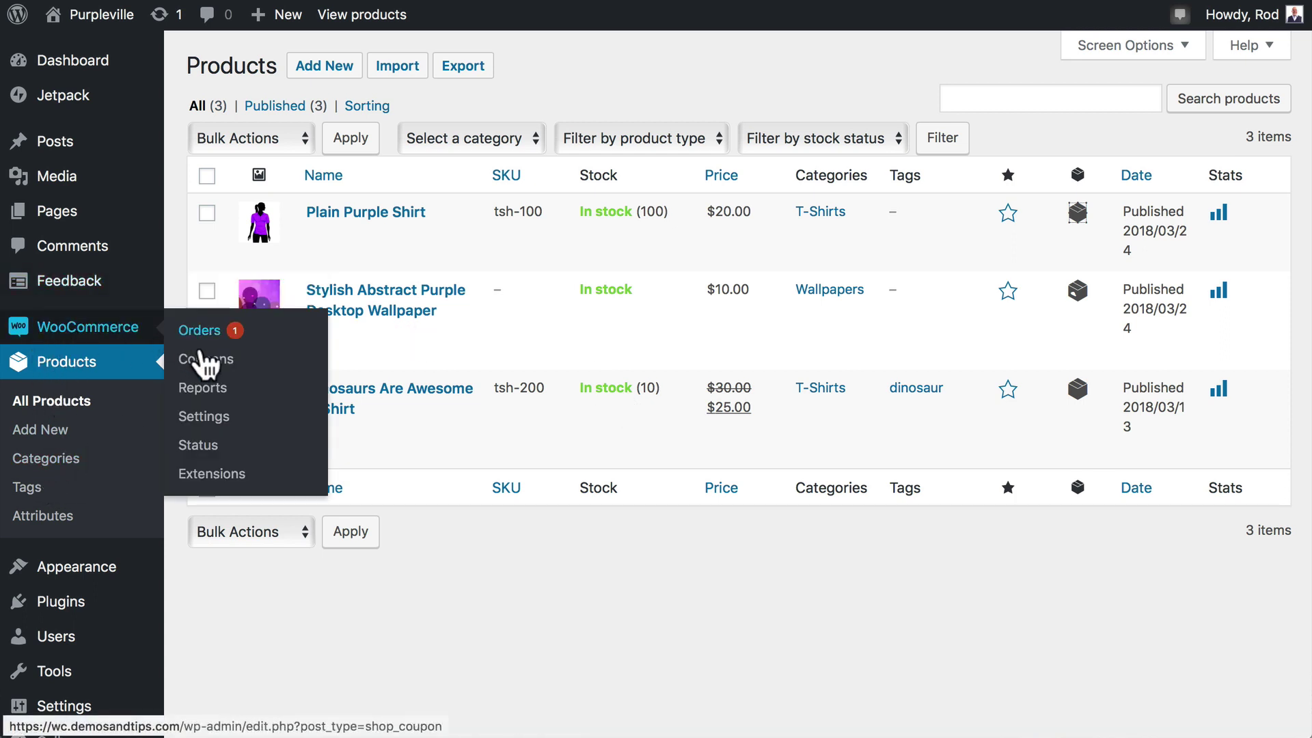
{"action": "left_click", "coordinate": [216, 386]}
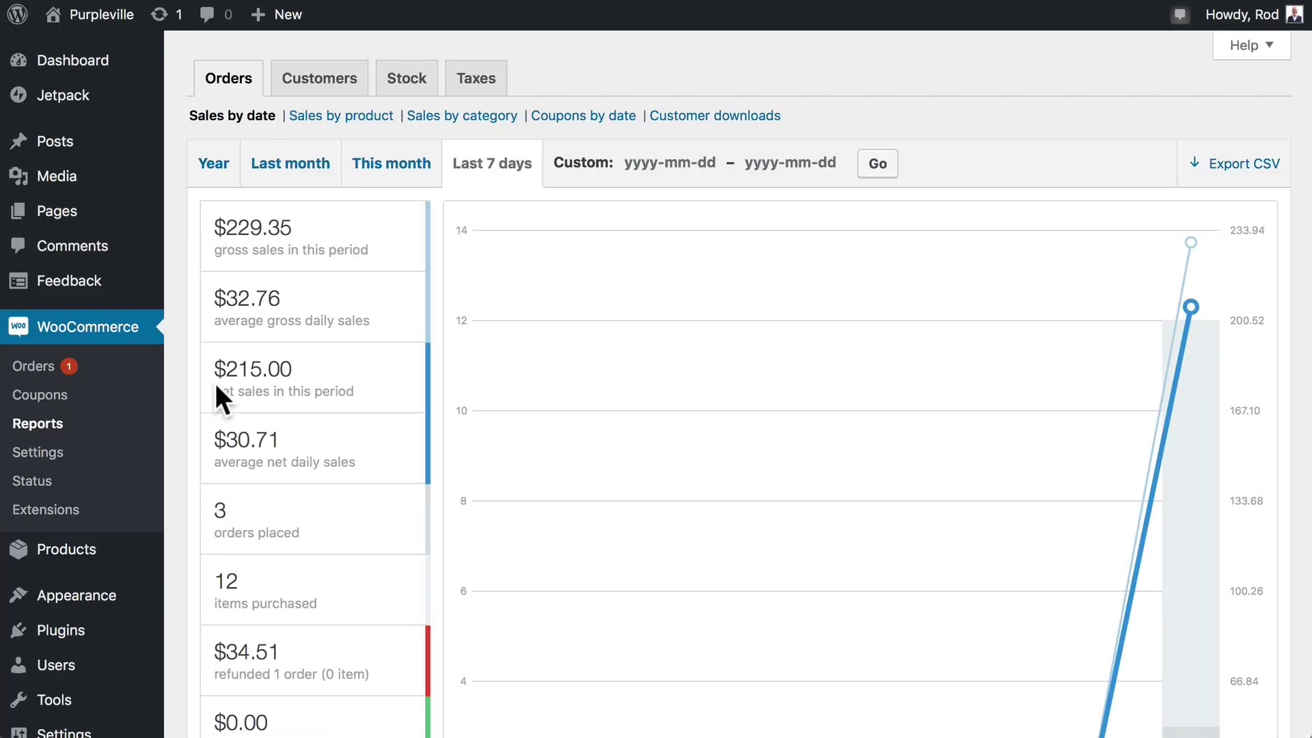
{"action": "left_click", "coordinate": [416, 80]}
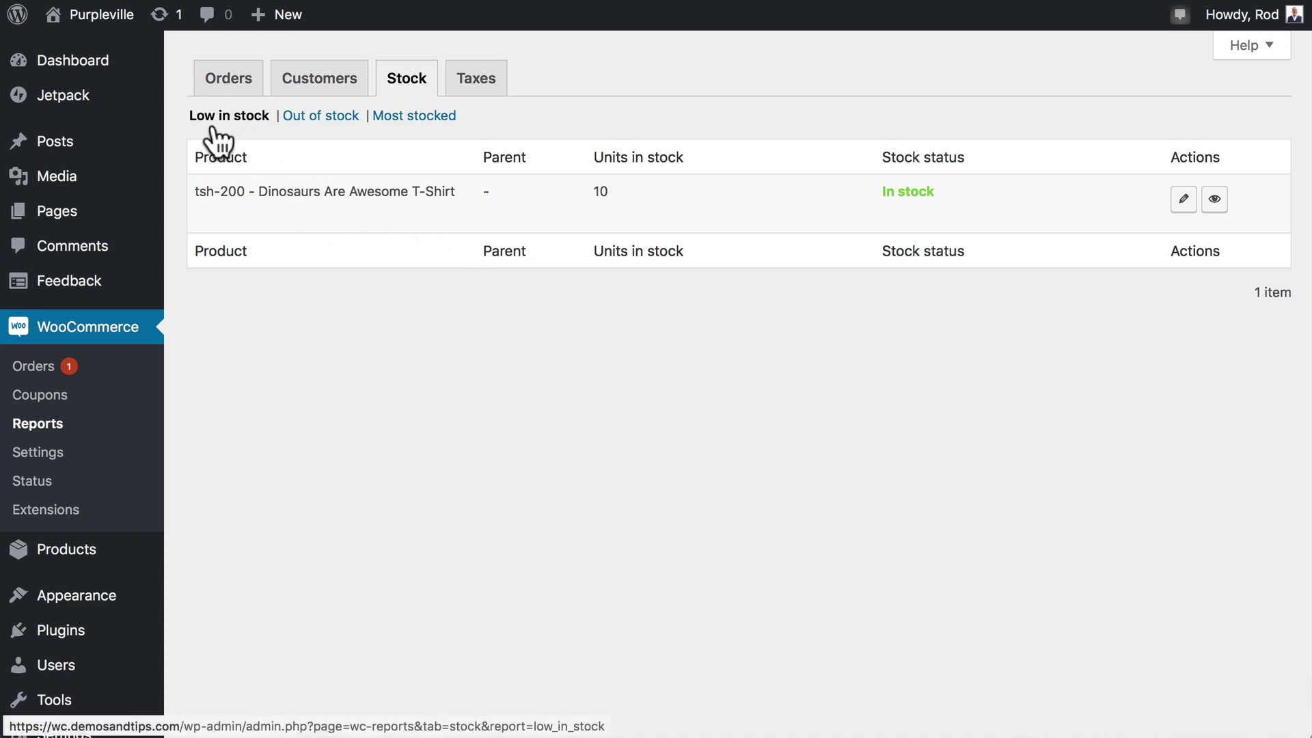
{"action": "left_click", "coordinate": [320, 115]}
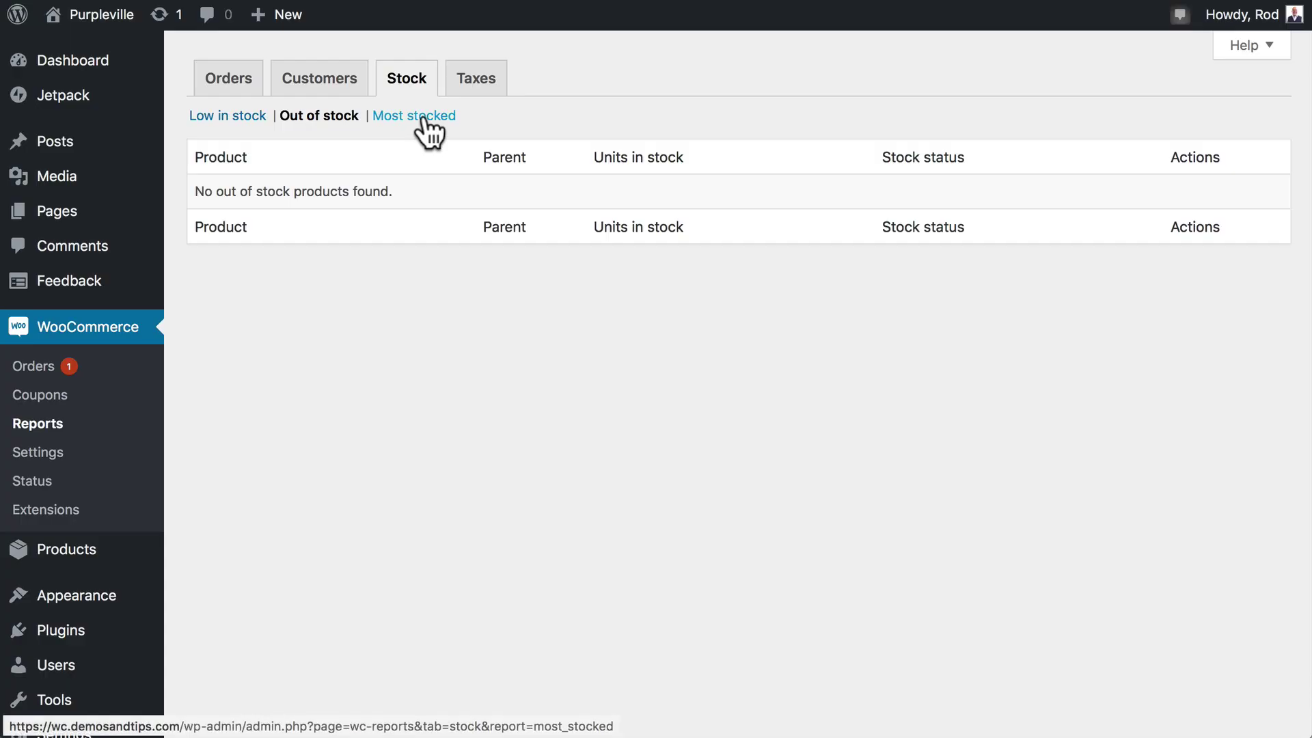
{"action": "left_click", "coordinate": [425, 117]}
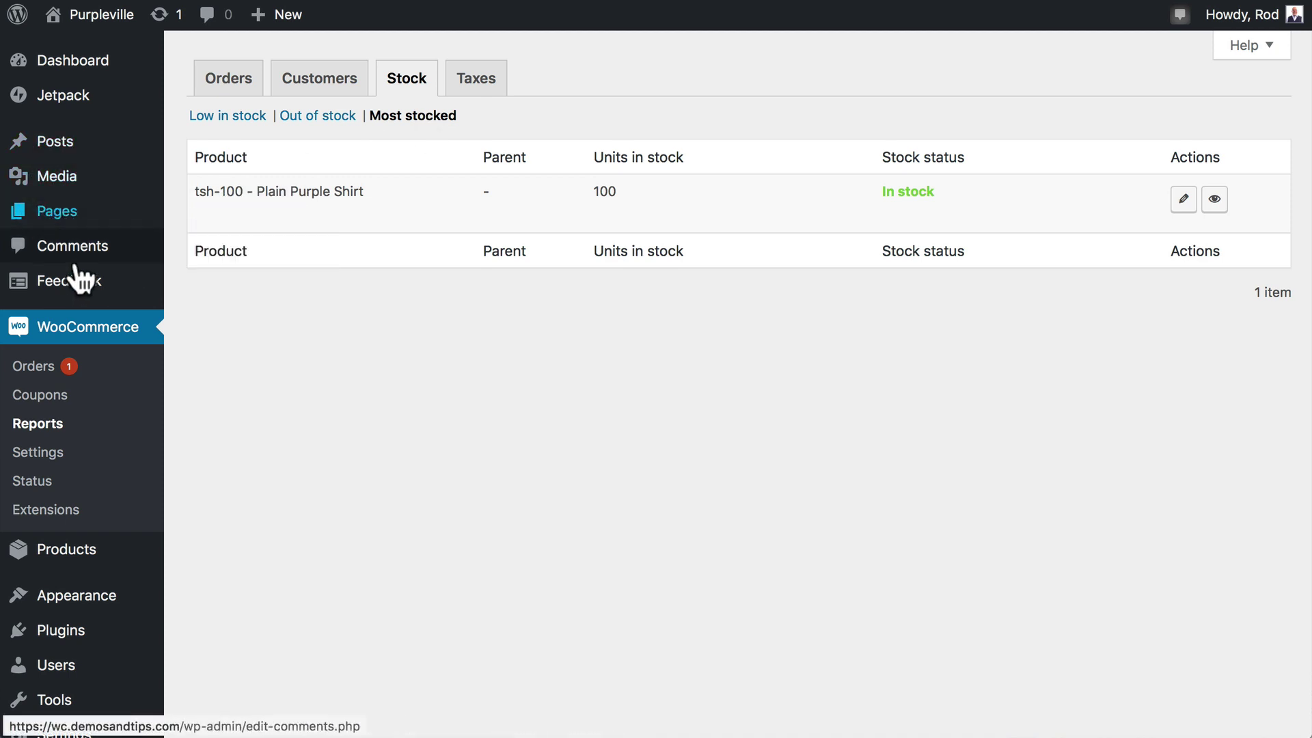
Step: Find the WooCommerce Availability Chart plugin by searching for "availability chart", and install and activate it
{"action": "mouse_move", "coordinate": [66, 633]}
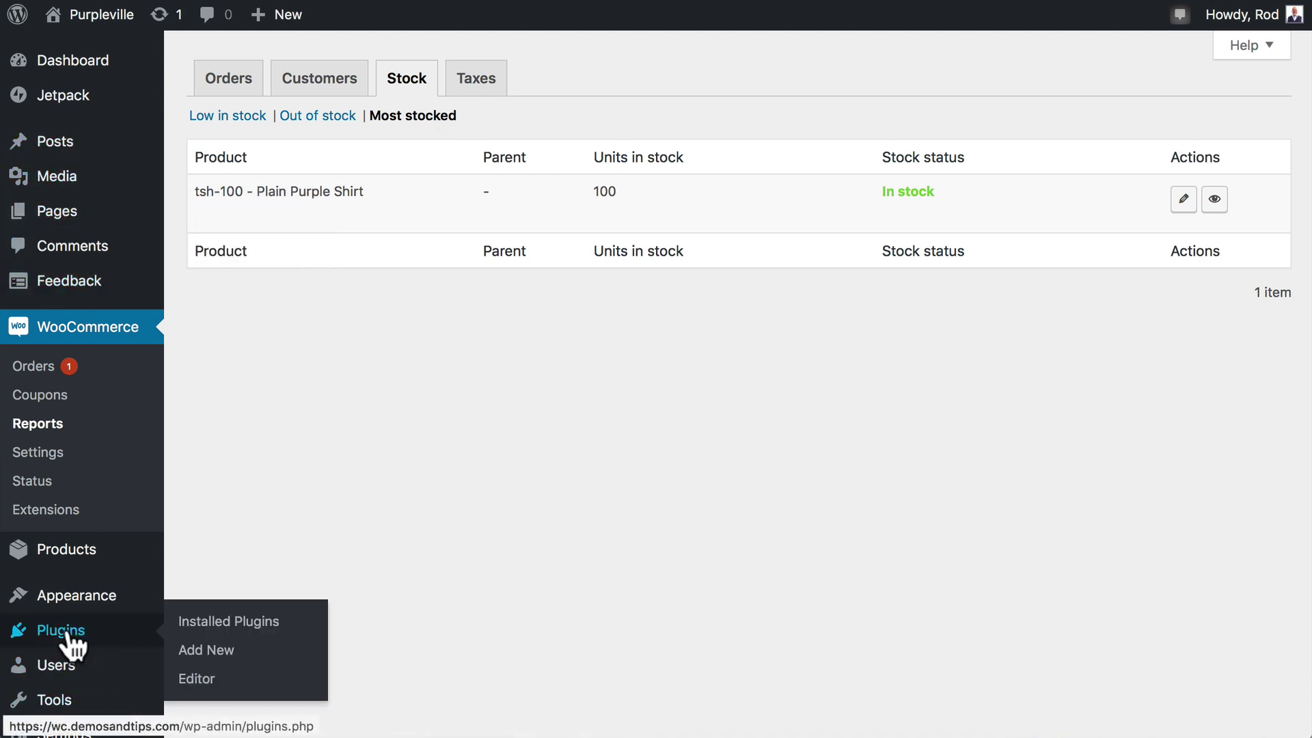
{"action": "left_click", "coordinate": [231, 647]}
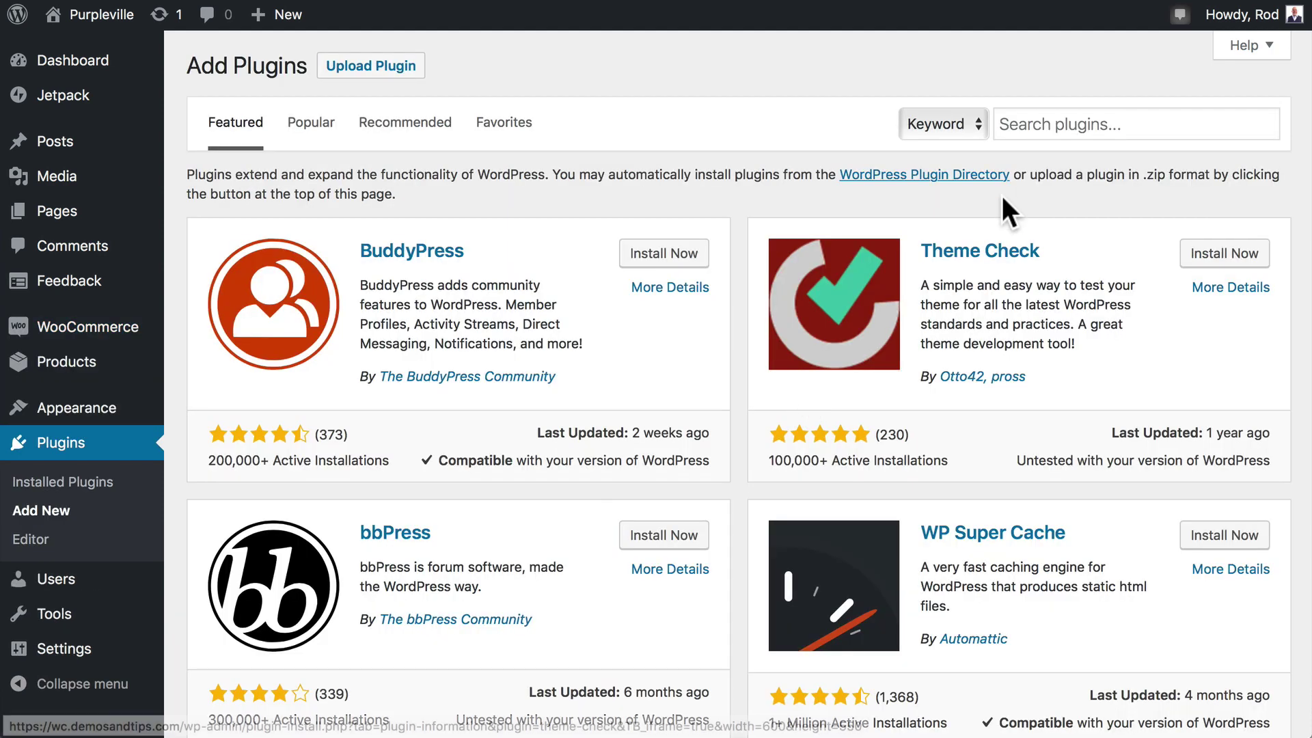
{"action": "left_click", "coordinate": [1039, 124]}
{"action": "type", "text": "availability chart"}
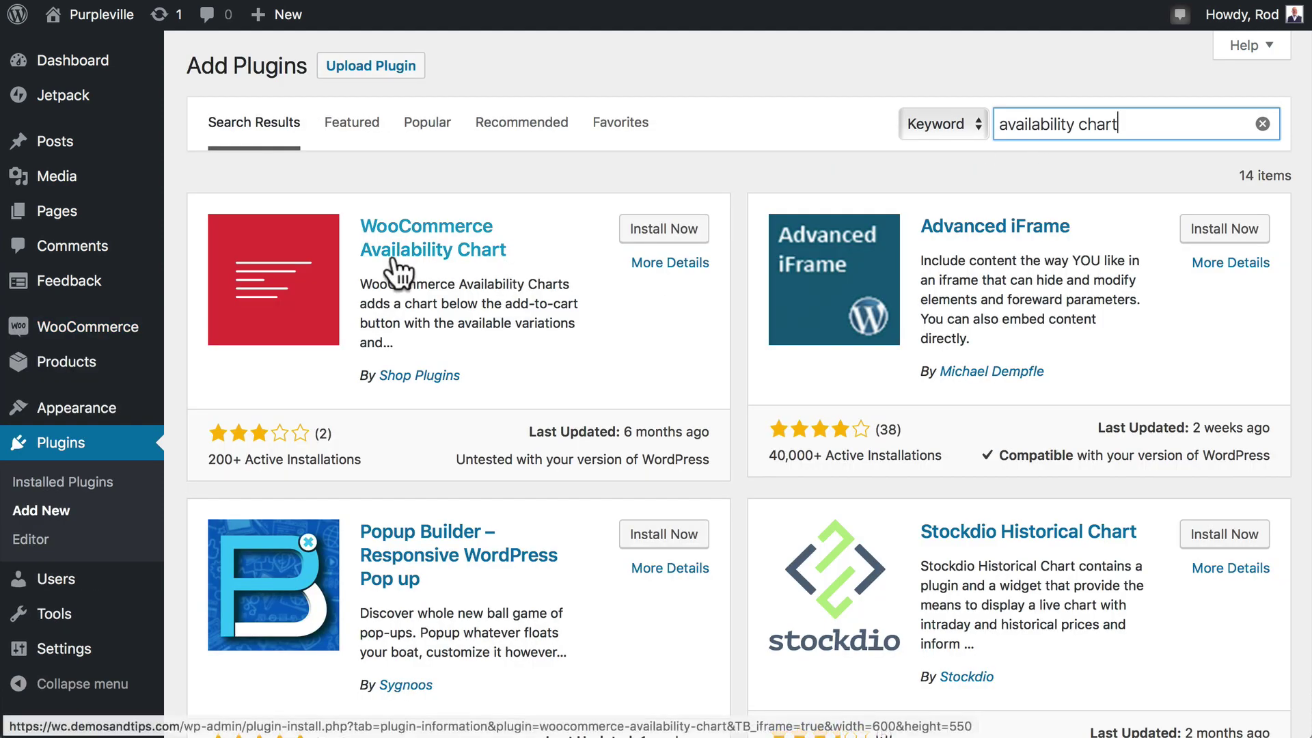
{"action": "left_click", "coordinate": [669, 229]}
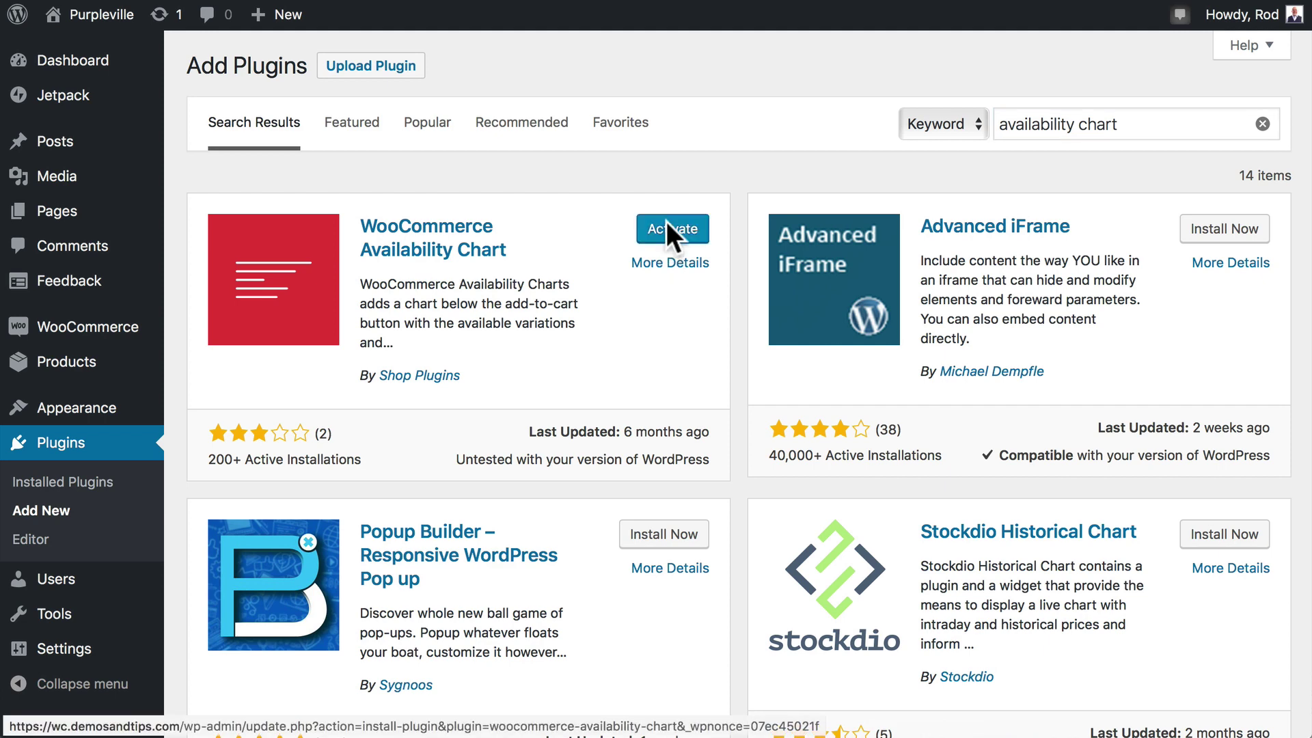
{"action": "left_click", "coordinate": [666, 228]}
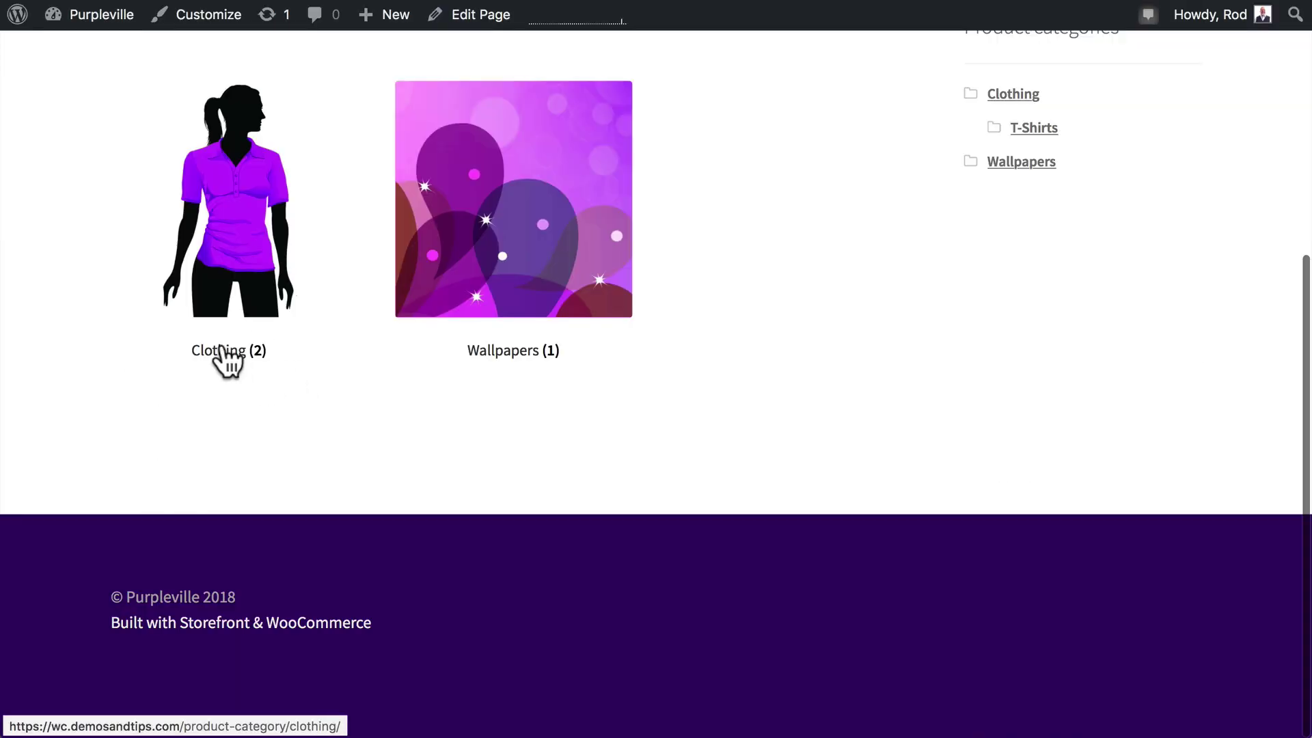
Step: View the Dinosaurs Are Awesome T-Shirt page in the storefront's Clothing > T-Shirts category to examine its stock information
{"action": "left_click", "coordinate": [222, 349]}
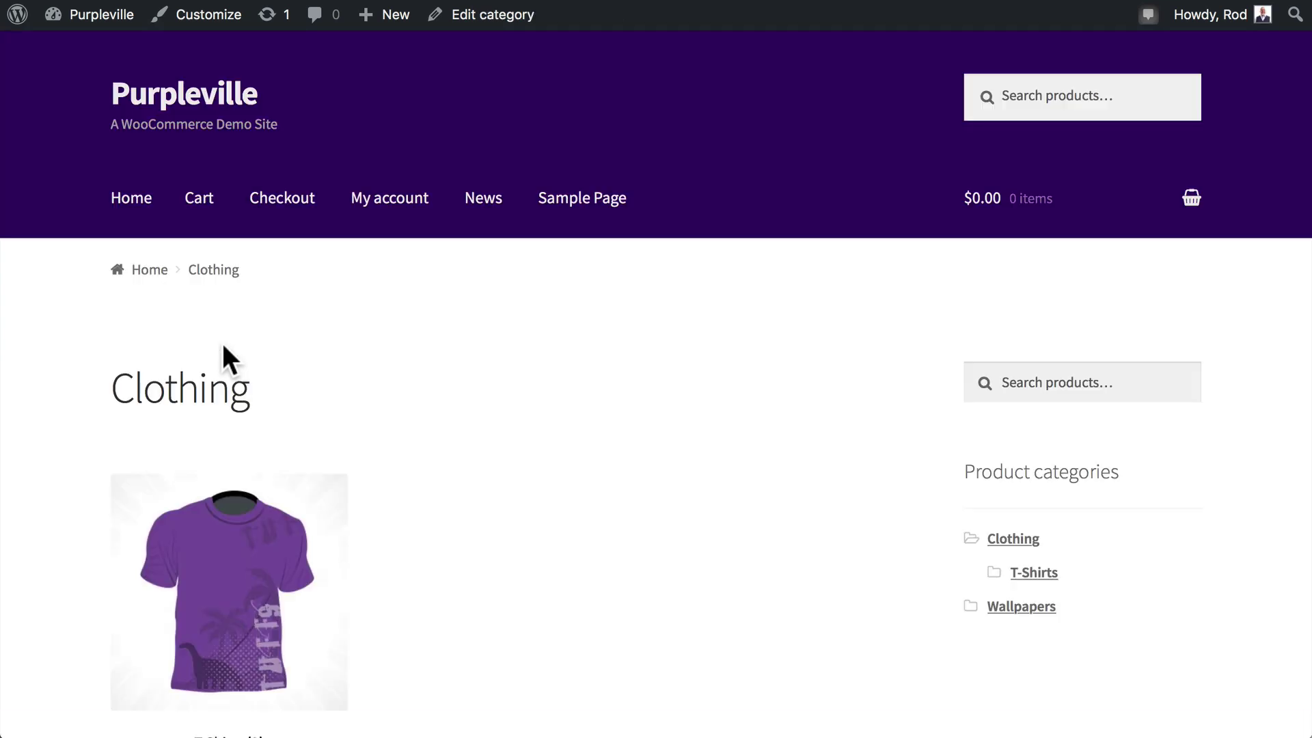
{"action": "scroll", "coordinate": [225, 351], "scroll_direction": "down", "scroll_amount": 5}
{"action": "left_click", "coordinate": [223, 377]}
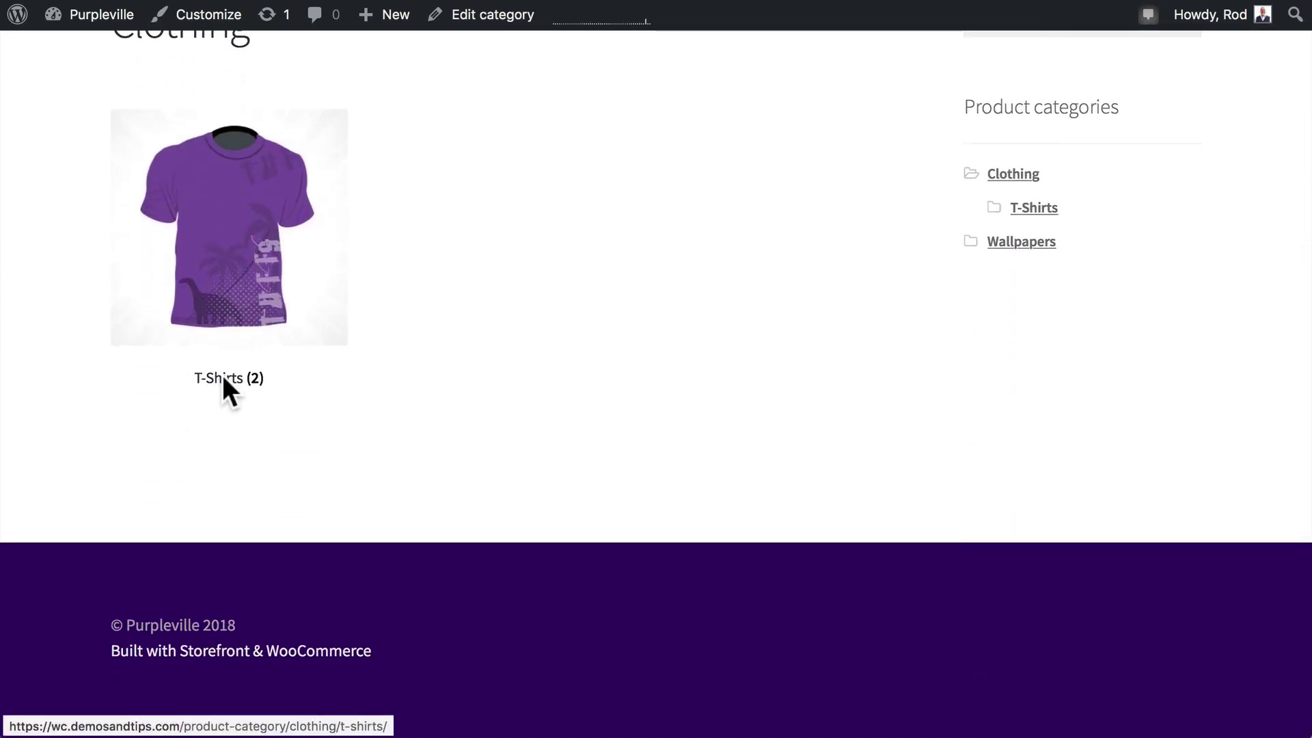
{"action": "scroll", "coordinate": [223, 375], "scroll_direction": "down", "scroll_amount": 3}
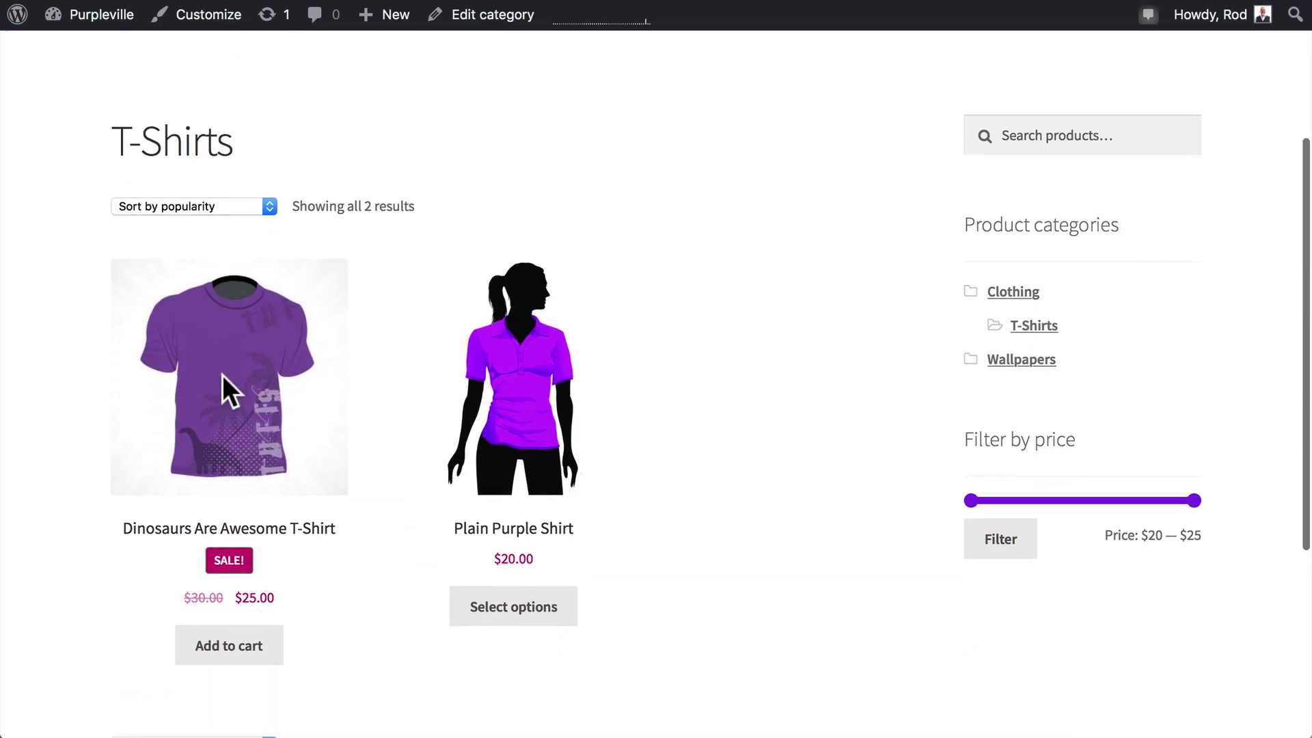
{"action": "scroll", "coordinate": [223, 375], "scroll_direction": "up", "scroll_amount": 1}
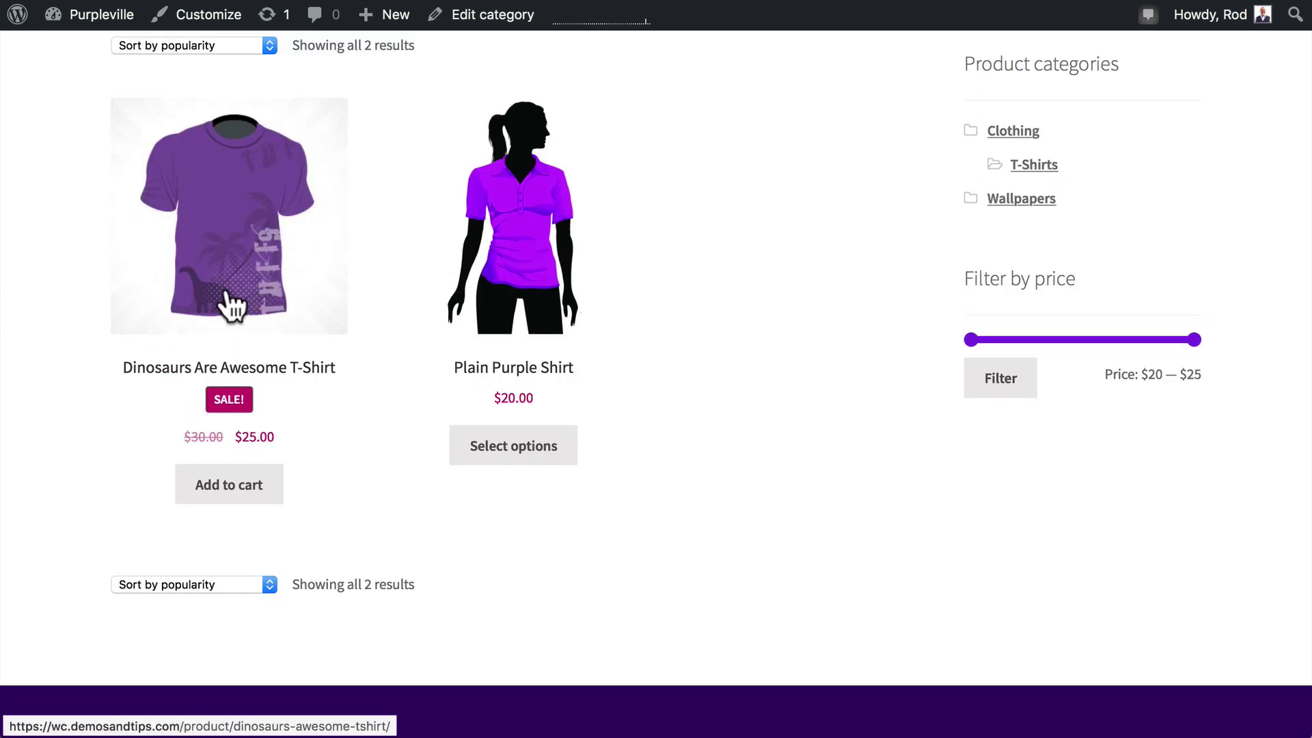
{"action": "left_click", "coordinate": [227, 223]}
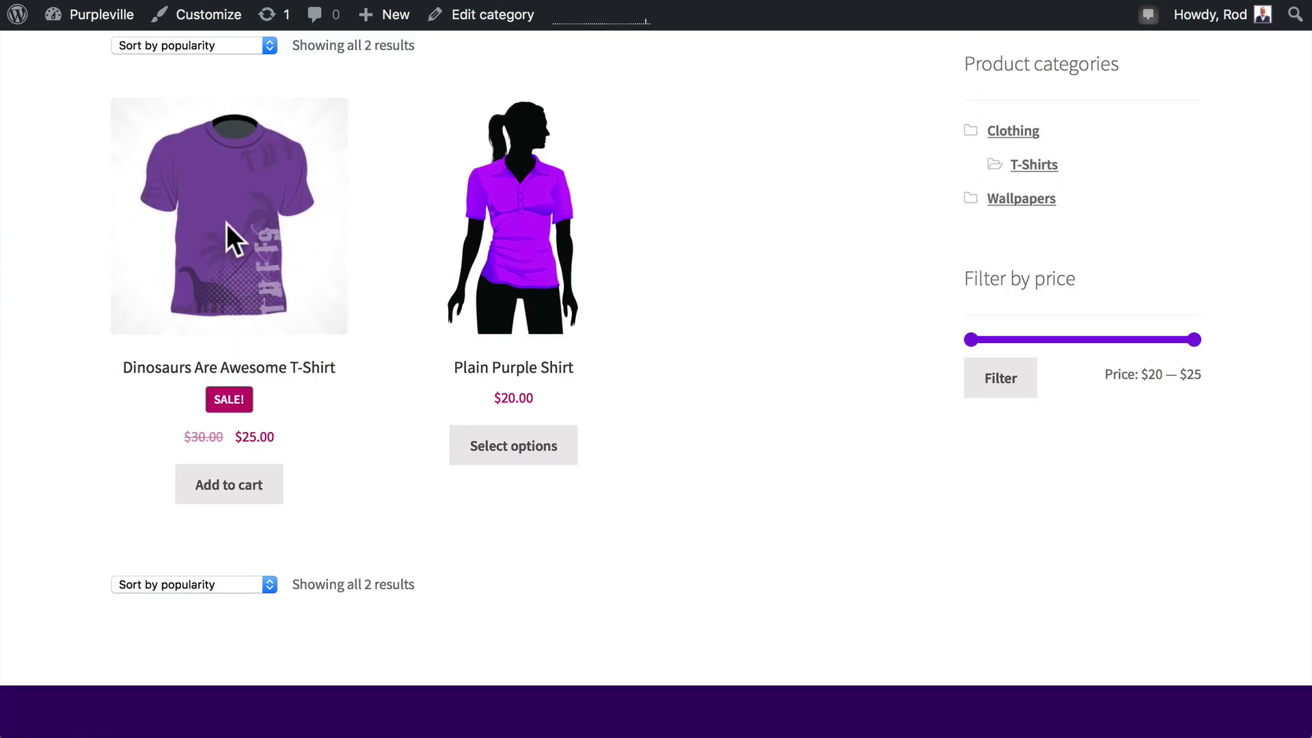
{"action": "scroll", "coordinate": [227, 223], "scroll_direction": "down", "scroll_amount": 3}
{"action": "scroll", "coordinate": [227, 223], "scroll_direction": "down", "scroll_amount": 2}
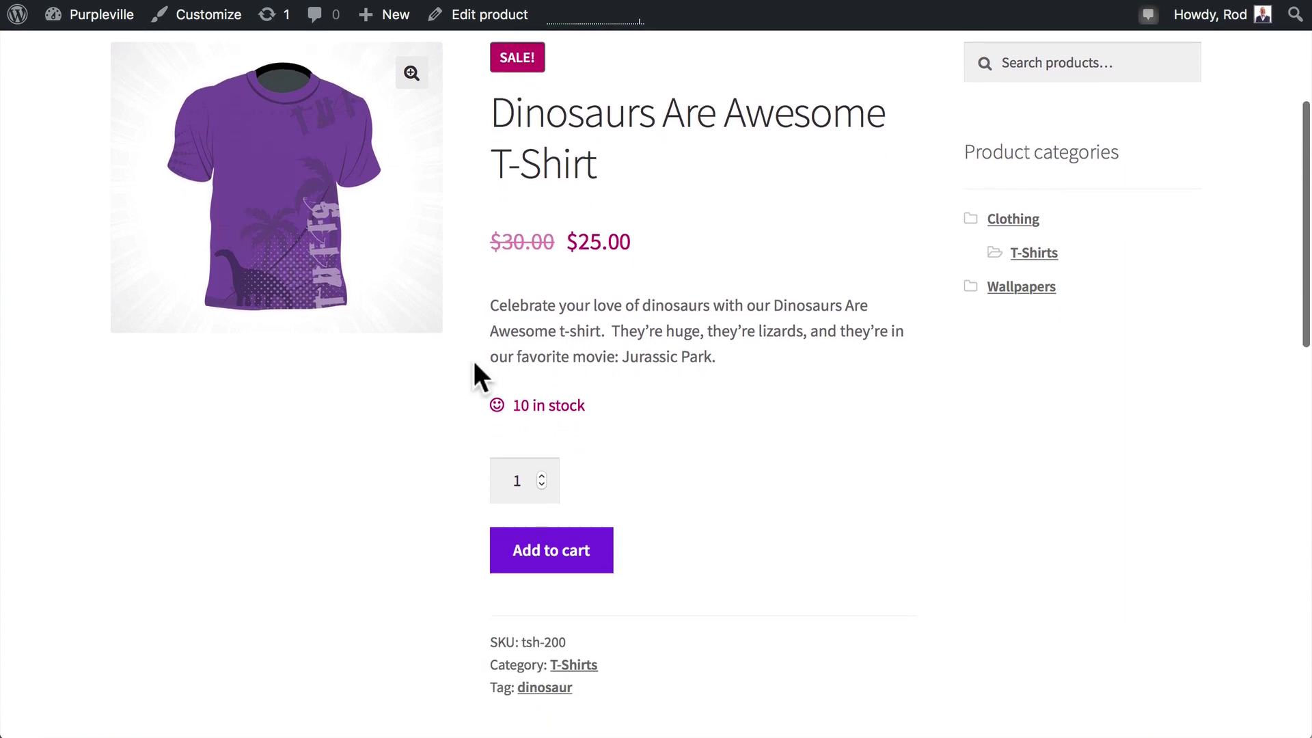